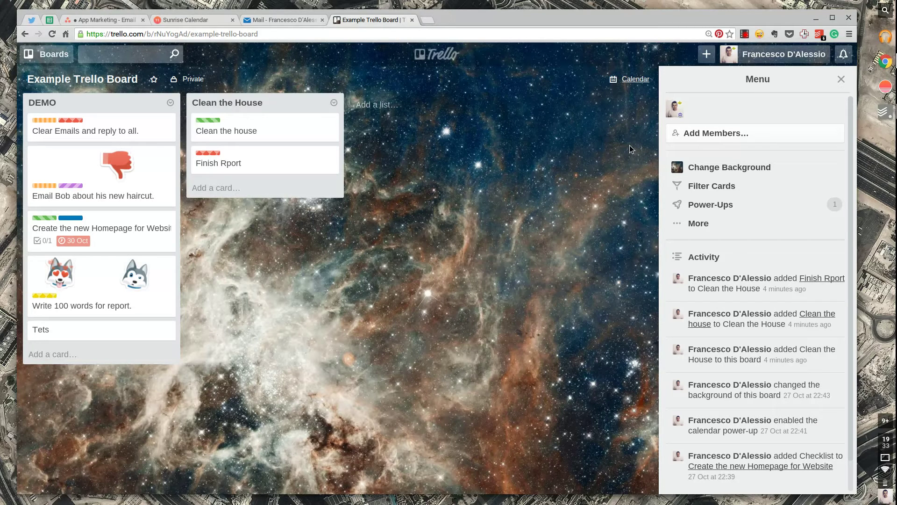
# Go to the trello.com home page and open the Example Trello Board
pyautogui.click(53, 57)
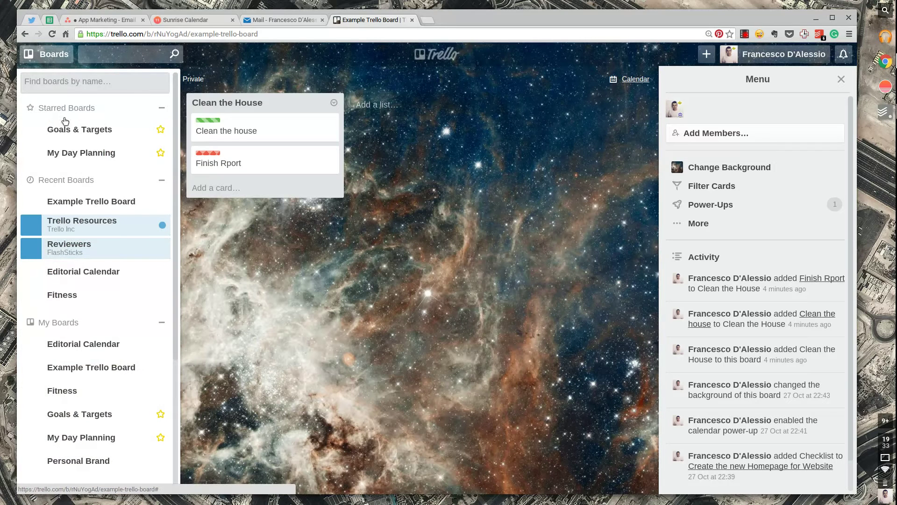
pyautogui.click(115, 33)
pyautogui.write('trello.com')
pyautogui.press('Return')
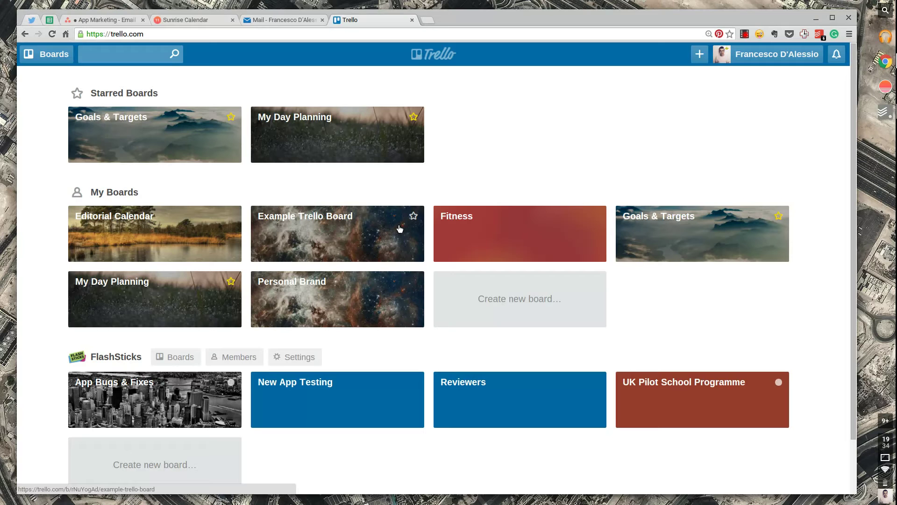
pyautogui.click(399, 228)
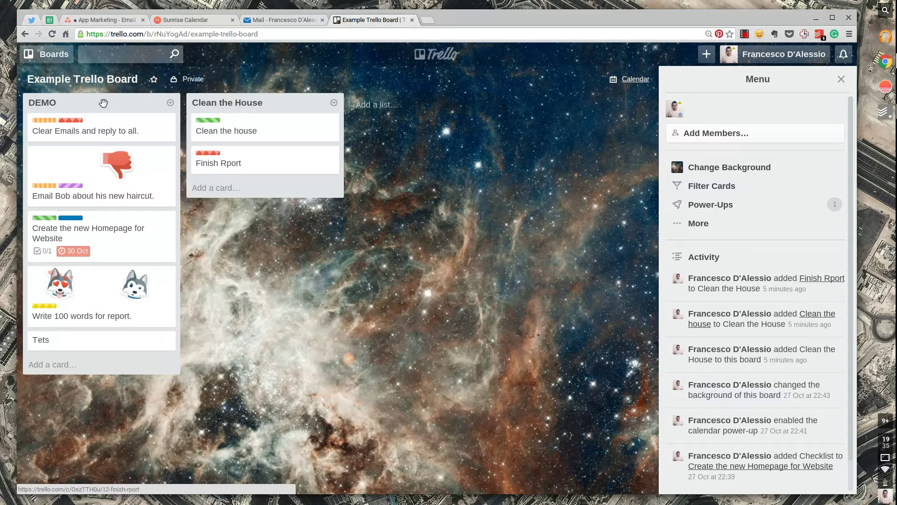
# Go back to the trello.com boards overview and reopen the Example Trello Board
pyautogui.click(26, 34)
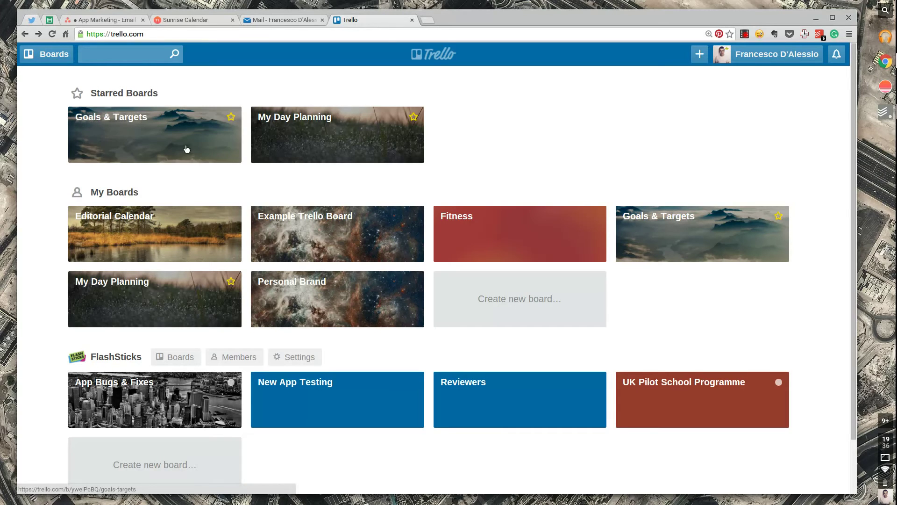
pyautogui.click(334, 245)
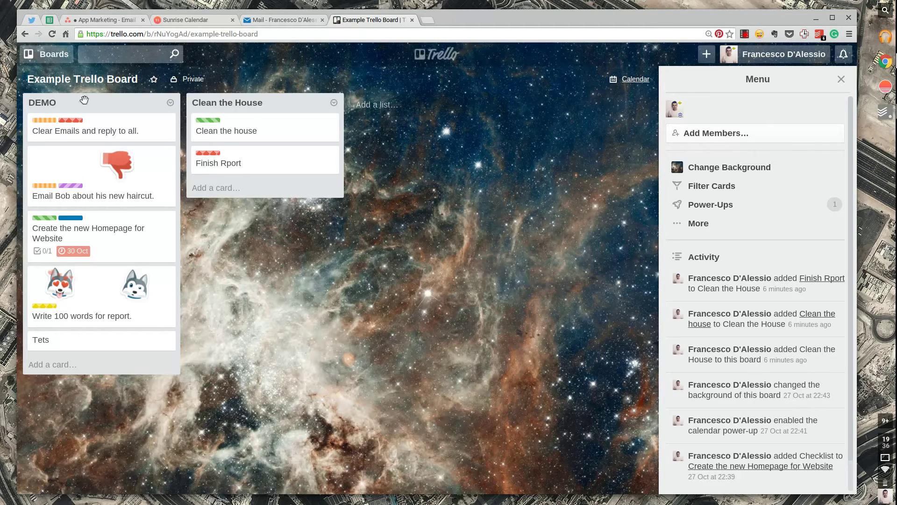
# Move the DEMO list after Clean the House and show the board's More options
pyautogui.moveTo(93, 102); pyautogui.dragTo(379, 118)
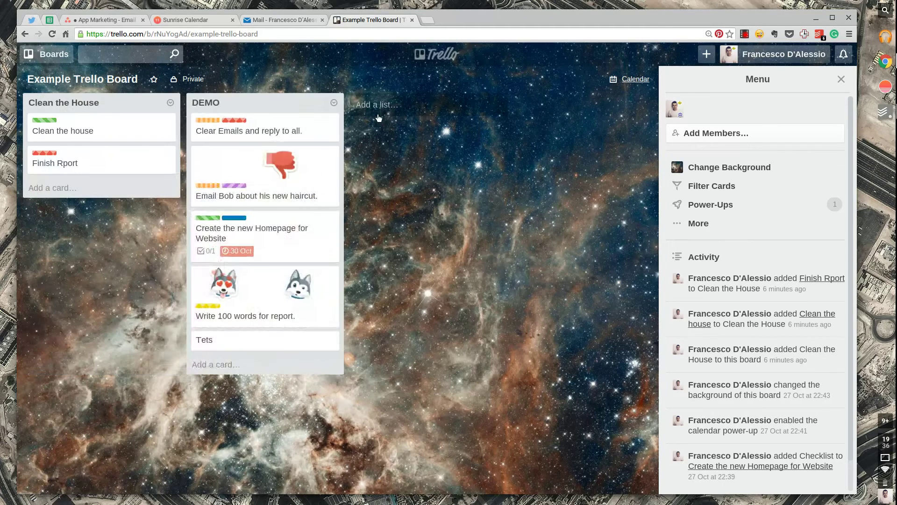
pyautogui.click(714, 224)
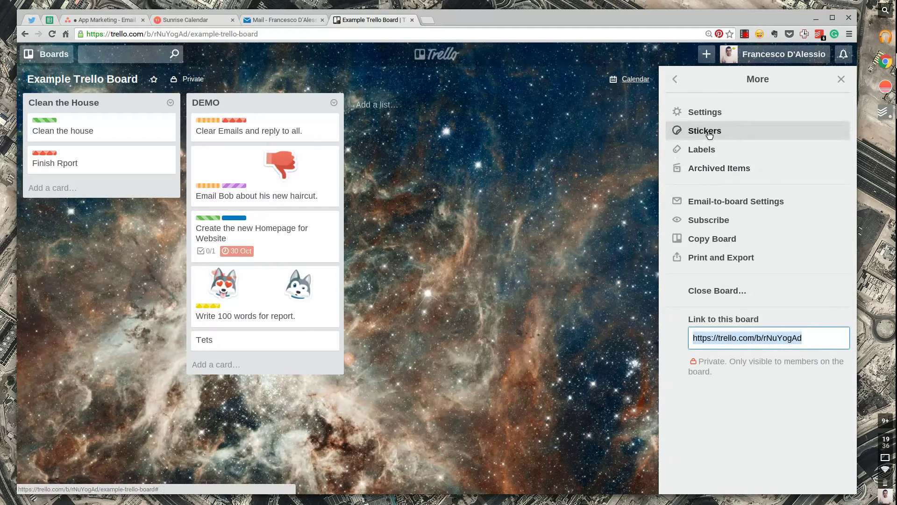
# Stick the Taco Pack party-hat husky on the haircut email card and the Write 100 words card
pyautogui.click(679, 136)
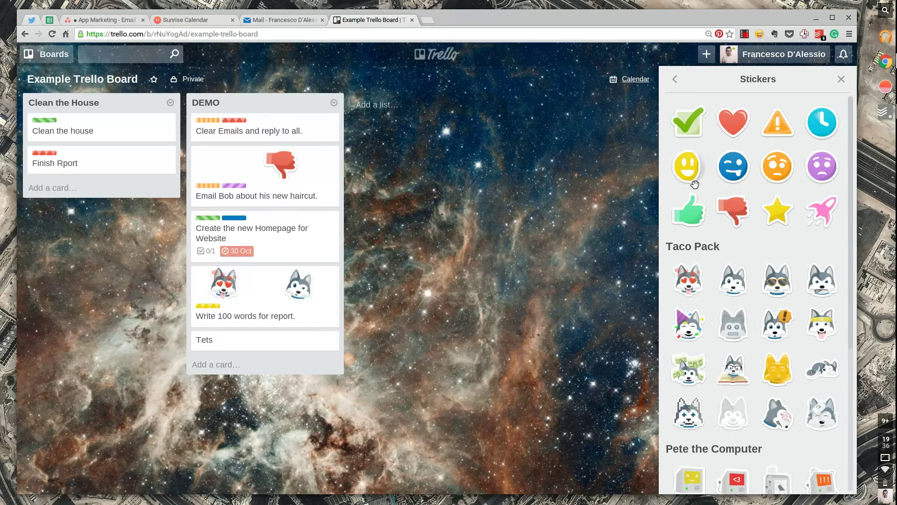
pyautogui.scroll(-2, 695, 179)
pyautogui.moveTo(695, 226); pyautogui.dragTo(218, 167)
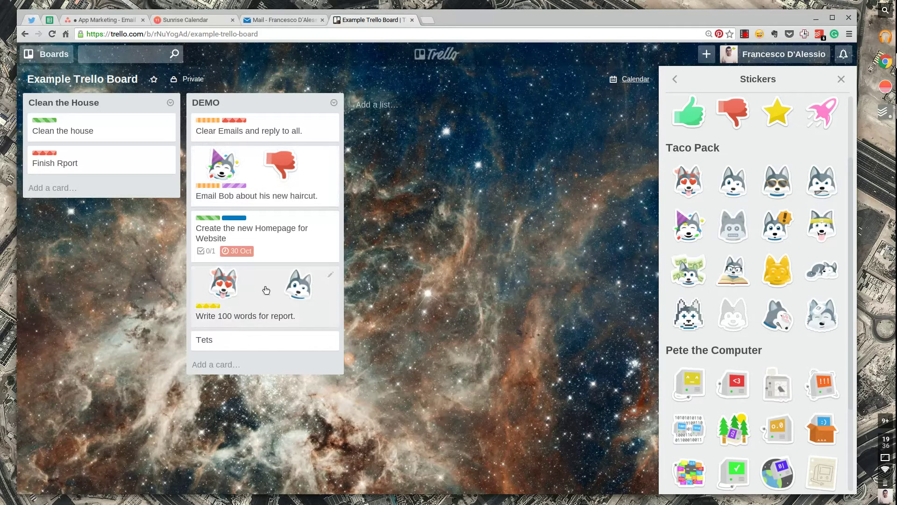
pyautogui.moveTo(678, 224); pyautogui.dragTo(275, 282)
pyautogui.scroll(-3, 808, 248)
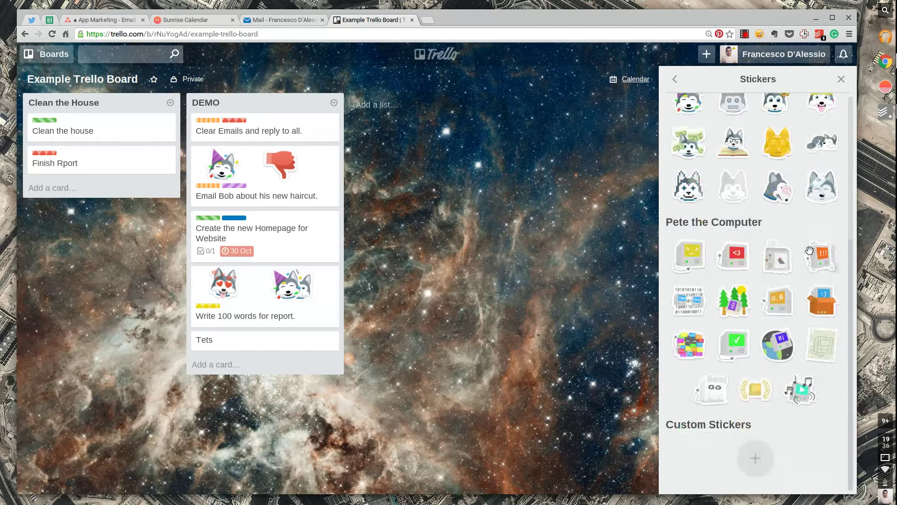
pyautogui.scroll(5, 813, 383)
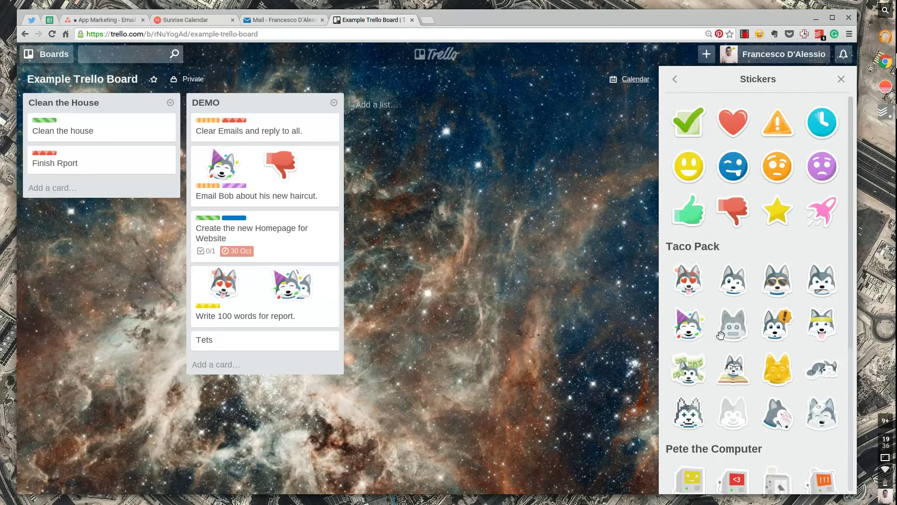
pyautogui.moveTo(731, 321); pyautogui.dragTo(739, 325)
pyautogui.scroll(-5, 708, 279)
pyautogui.scroll(5, 741, 443)
pyautogui.scroll(-5, 750, 445)
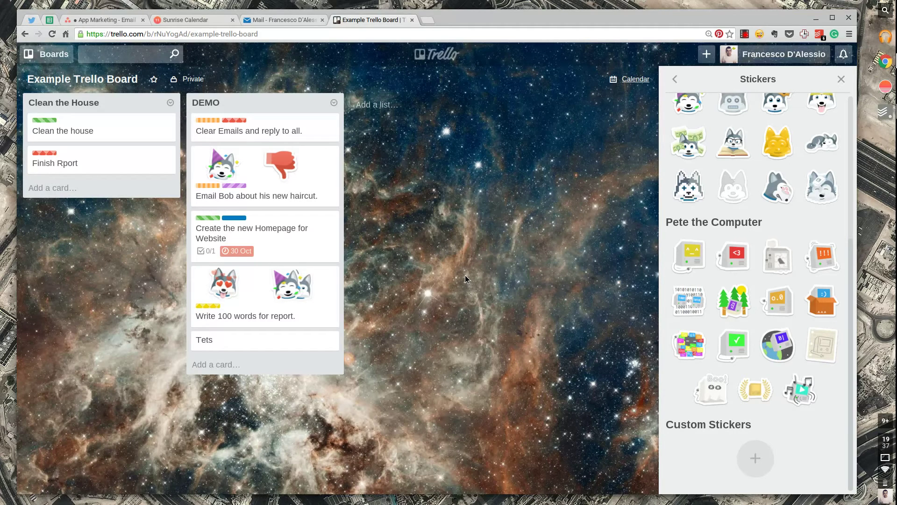
# Add the lists MON AM, MON AM+, MON PM and MON PM+
pyautogui.click(388, 104)
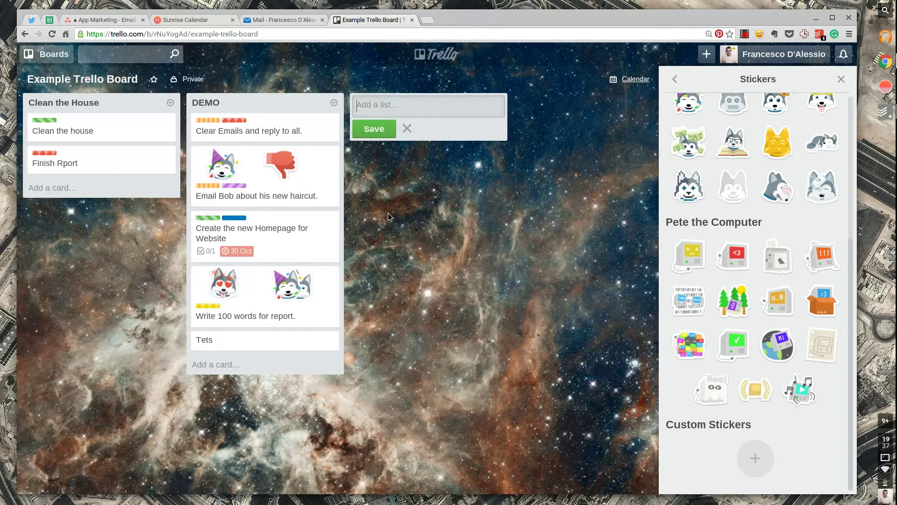
pyautogui.write('MON AM')
pyautogui.press('Return')
pyautogui.write('MON ')
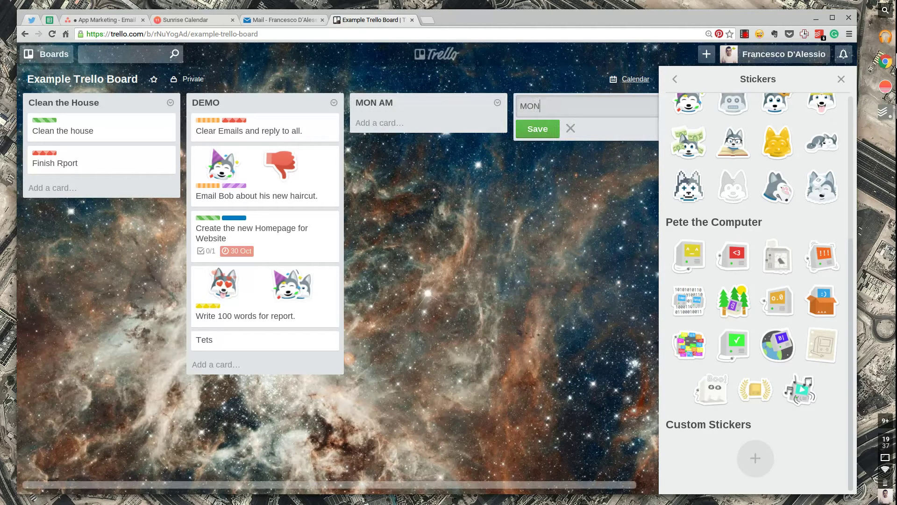
pyautogui.write('AM+')
pyautogui.press('Return')
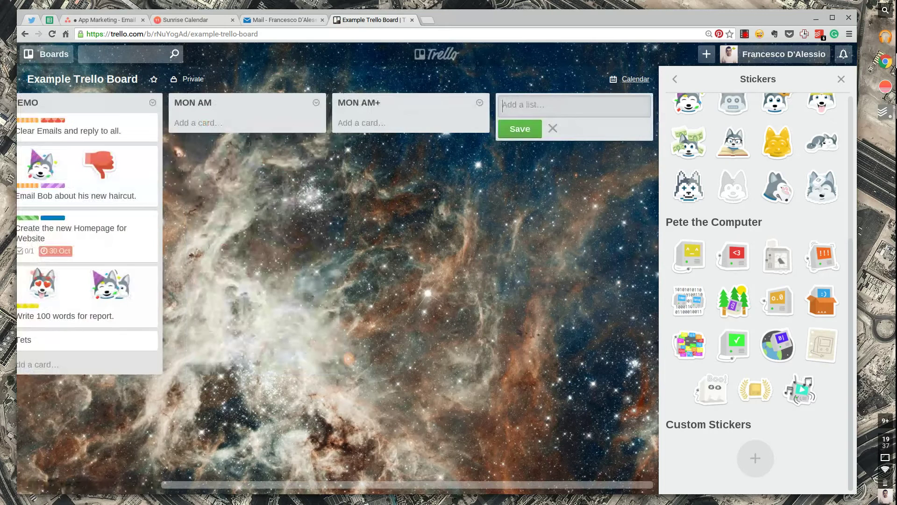
pyautogui.write('MON PM')
pyautogui.press('Return')
pyautogui.write('MON PM+')
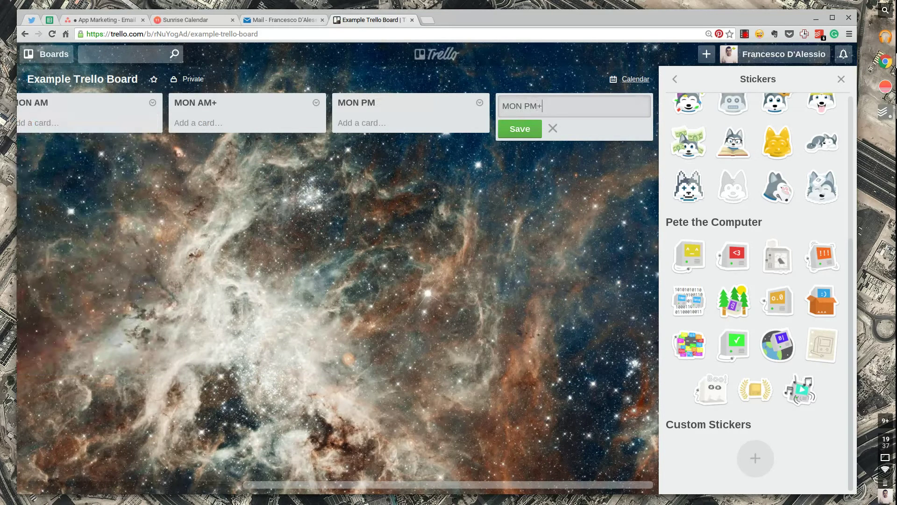
pyautogui.press('Return')
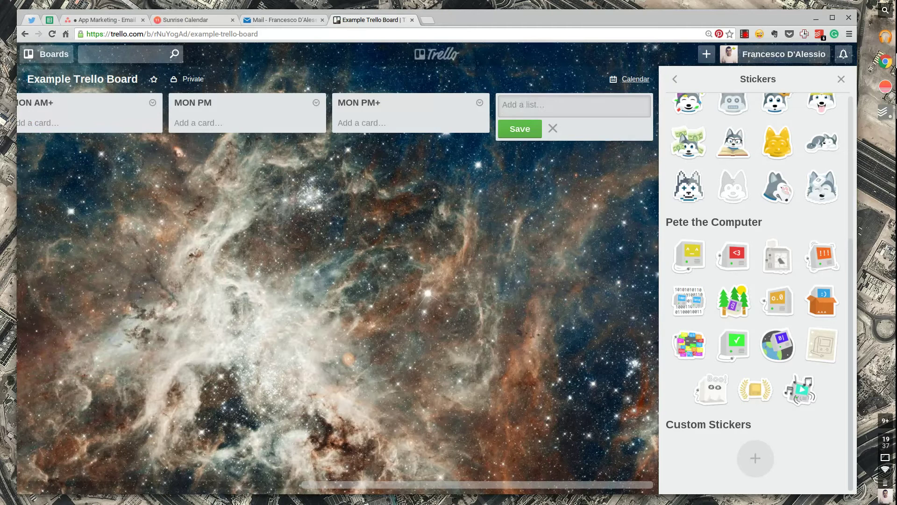
# Add the lists TUES AM and TUES PM
pyautogui.write('TUES AM')
pyautogui.press('Return')
pyautogui.write('TUES ')
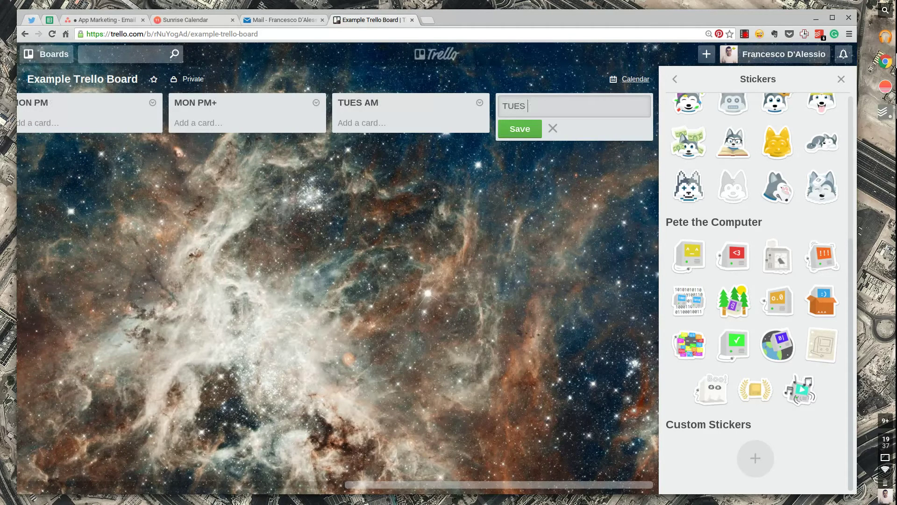
pyautogui.write('AM')
pyautogui.press('BackSpace')
pyautogui.press('BackSpace')
pyautogui.write('PM')
pyautogui.press('Return')
pyautogui.hscroll(-10, 333, 300)
pyautogui.hscroll(8, 333, 300)
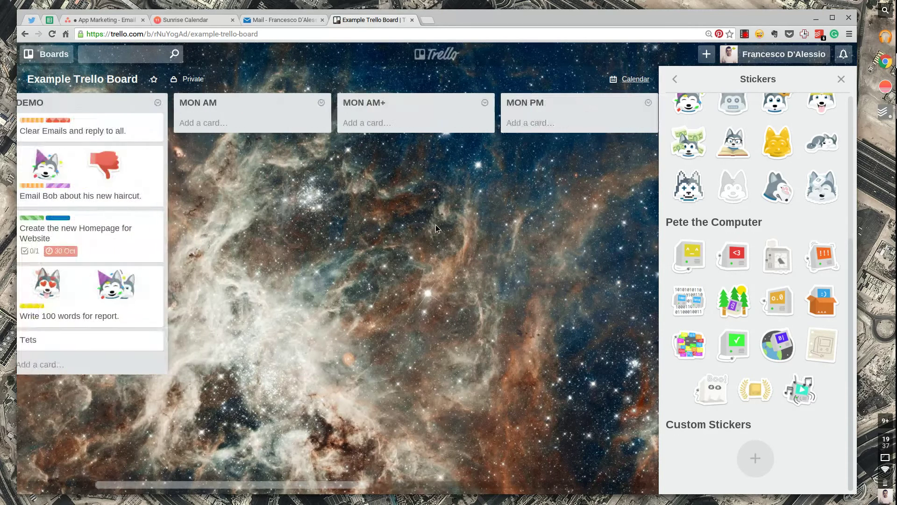
pyautogui.hscroll(-1, 436, 228)
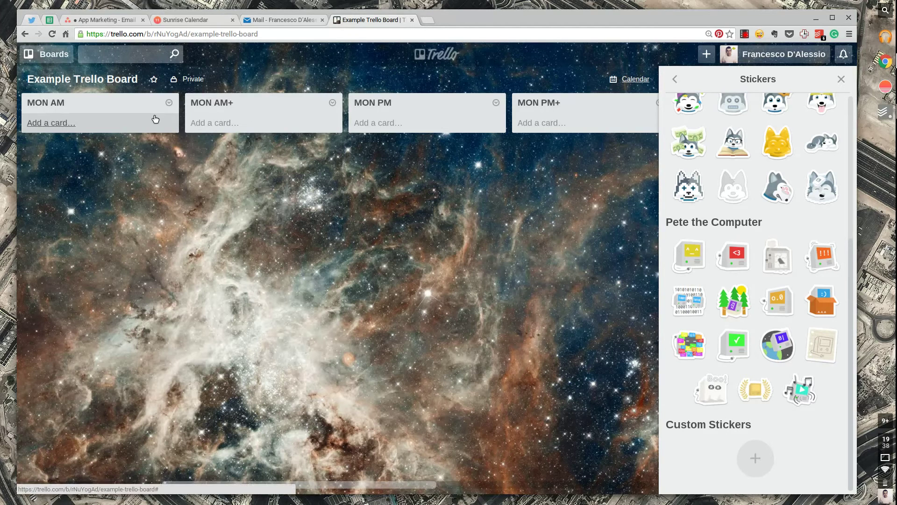
pyautogui.hscroll(5, 239, 150)
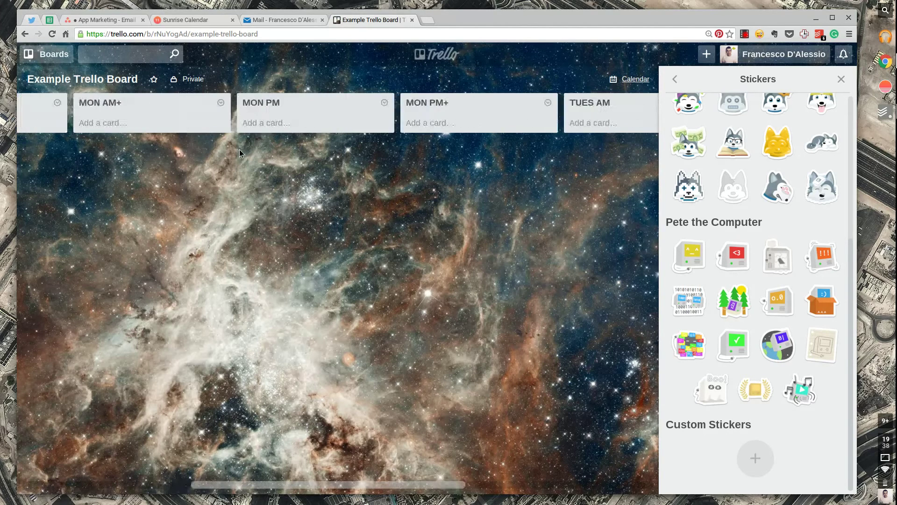
pyautogui.hscroll(3, 239, 152)
pyautogui.hscroll(-3, 239, 152)
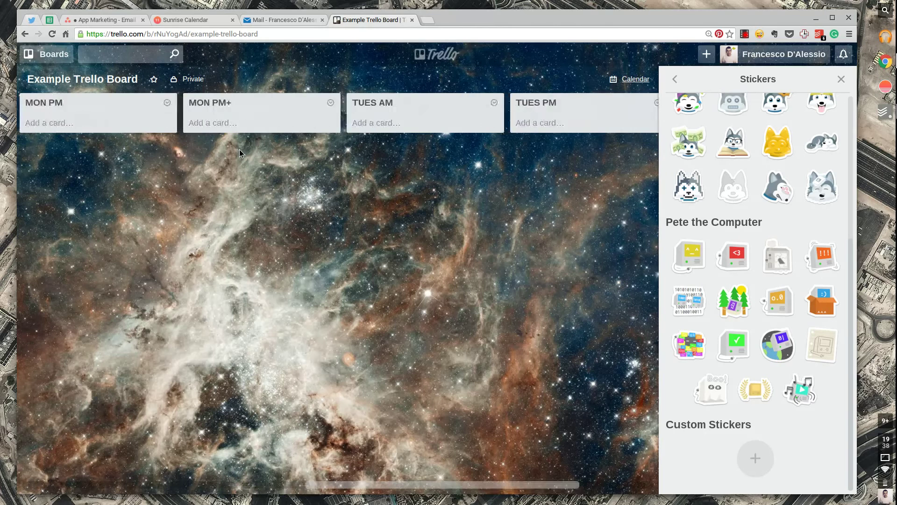
pyautogui.hscroll(2, 239, 152)
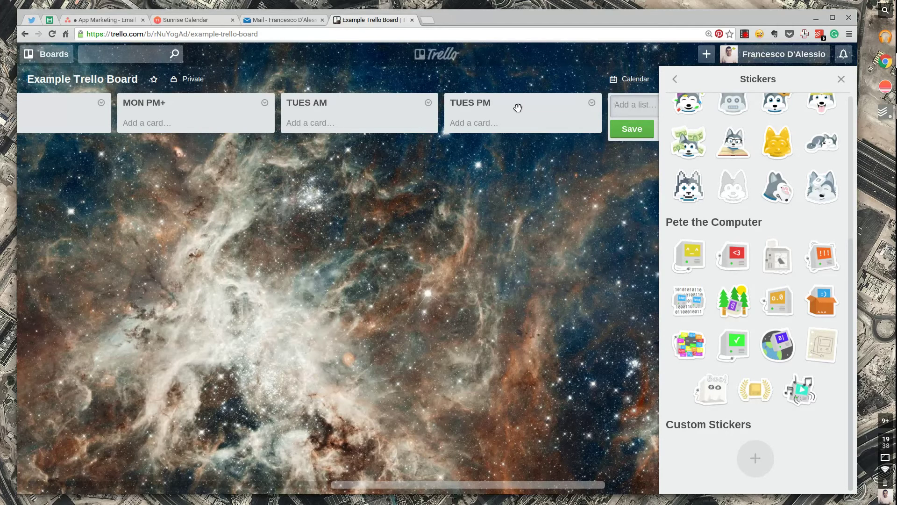
pyautogui.hscroll(-3, 518, 108)
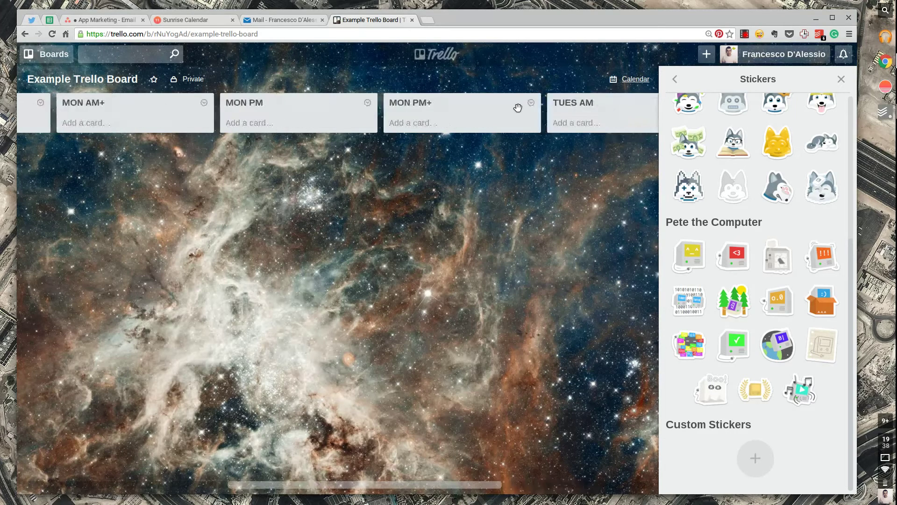
pyautogui.hscroll(-1, 164, 116)
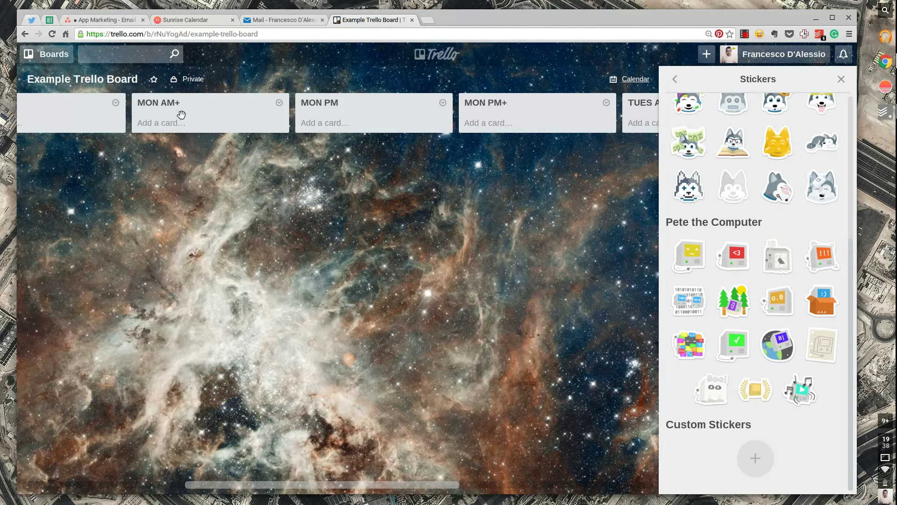
pyautogui.hscroll(-2, 180, 114)
pyautogui.moveTo(262, 110); pyautogui.dragTo(200, 113)
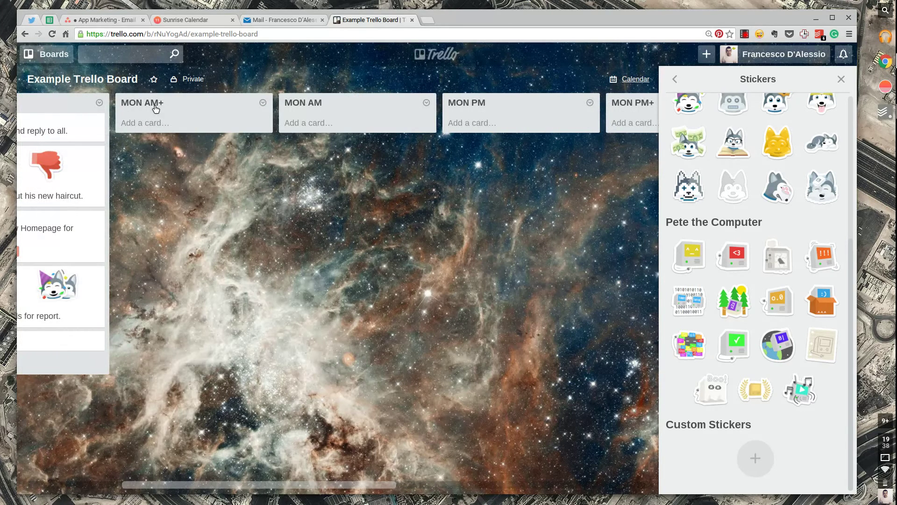
pyautogui.moveTo(156, 108); pyautogui.dragTo(386, 98)
pyautogui.hscroll(5, 347, 111)
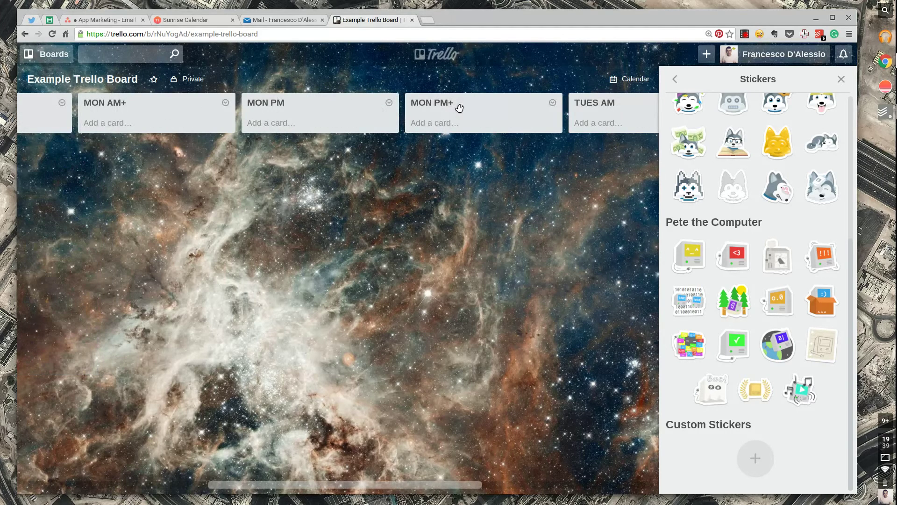
# Drag MON PM+ so it sits right after MON PM, ahead of TUES AM and TUES PM
pyautogui.moveTo(459, 109); pyautogui.dragTo(410, 111)
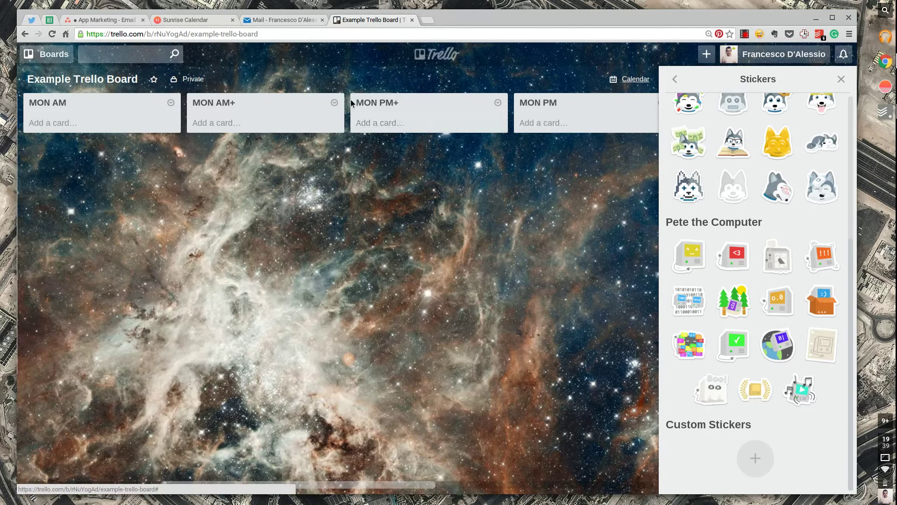
pyautogui.moveTo(565, 106); pyautogui.dragTo(465, 106)
pyautogui.hscroll(-4, 390, 176)
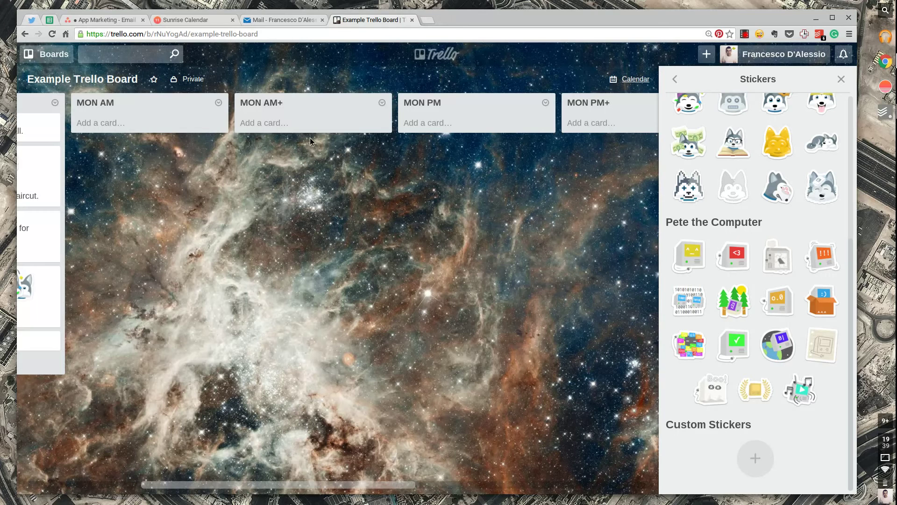
pyautogui.hscroll(2, 338, 161)
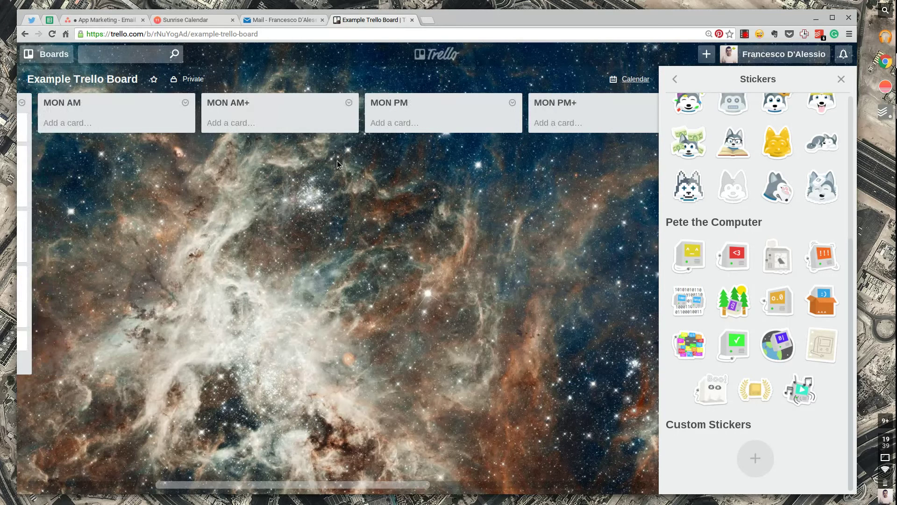
pyautogui.hscroll(10, 337, 161)
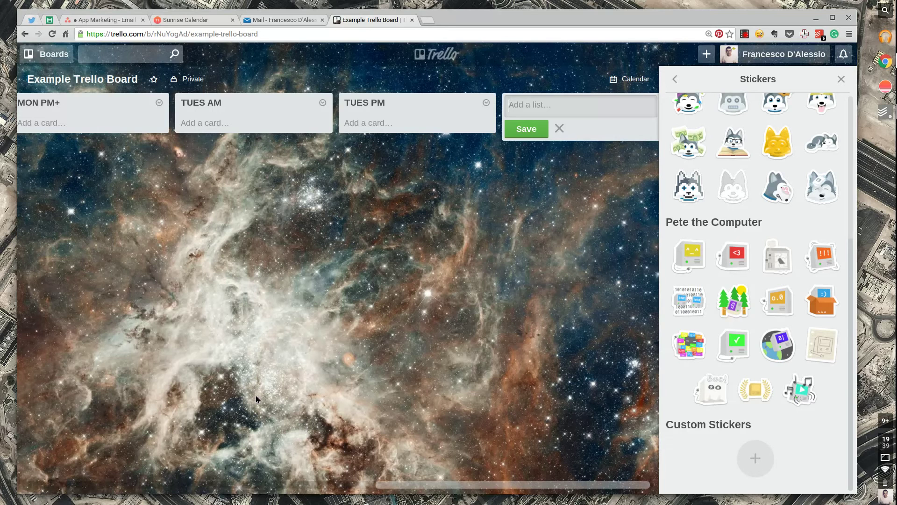
pyautogui.hscroll(-10, 161, 352)
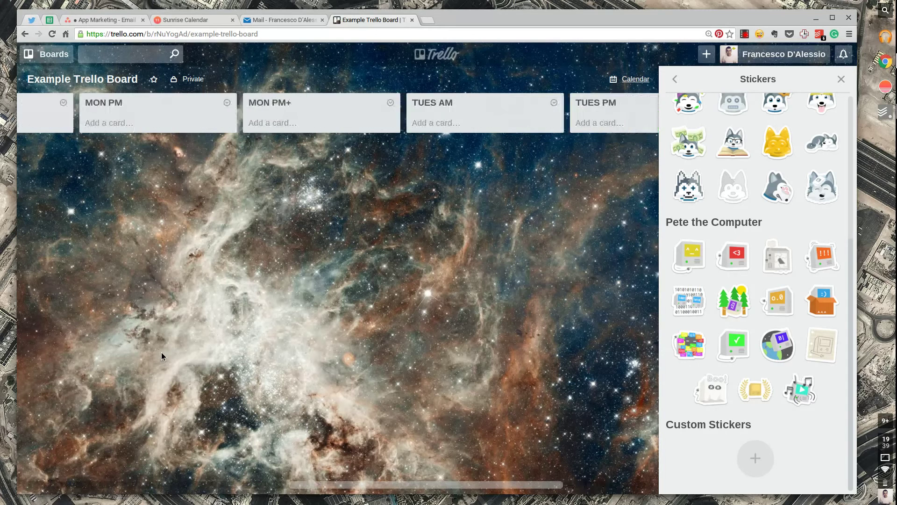
# Rename the MON PM list to MON 13TH NOV PM
pyautogui.click(146, 104)
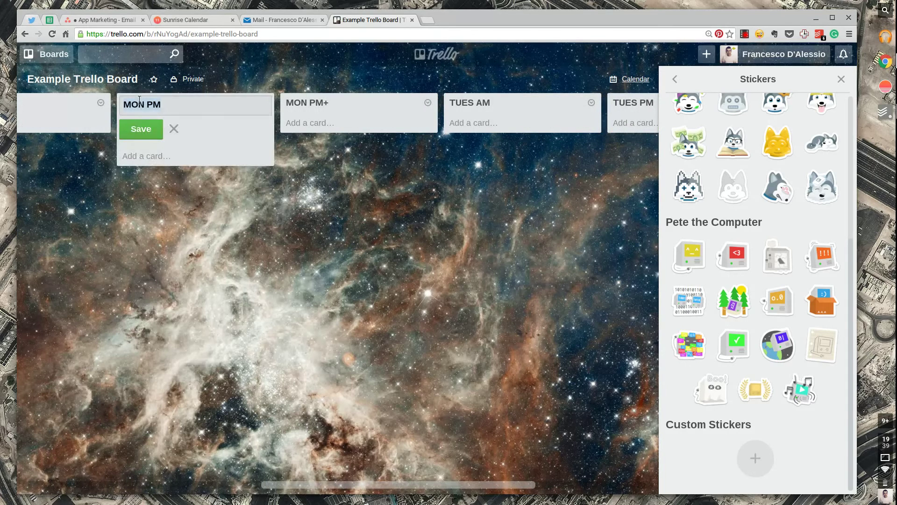
pyautogui.click(146, 104)
pyautogui.write('13')
pyautogui.press('BackSpace')
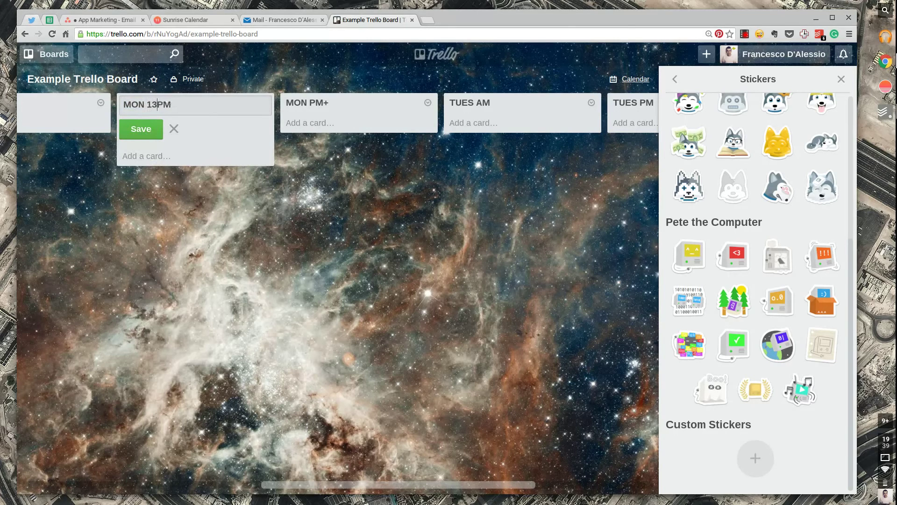
pyautogui.write('TH NOV')
pyautogui.press('Return')
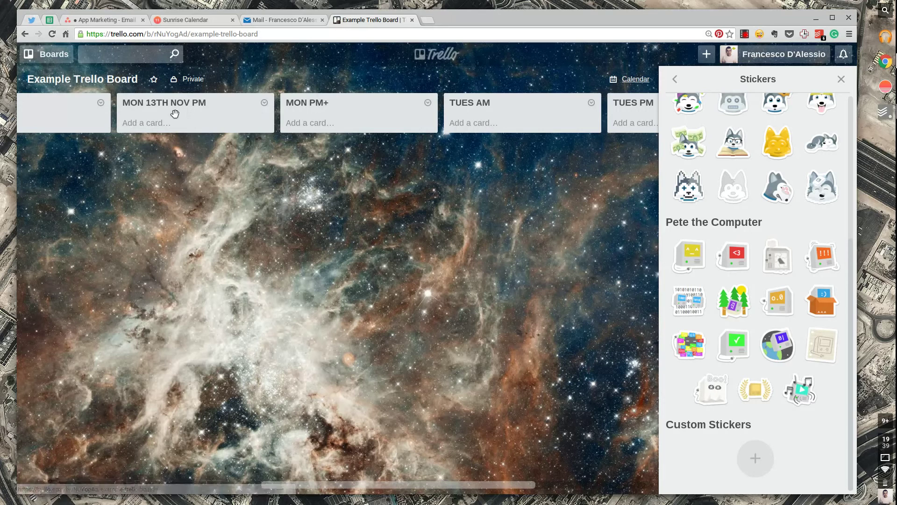
# Archive the MON 13TH NOV PM list
pyautogui.click(265, 103)
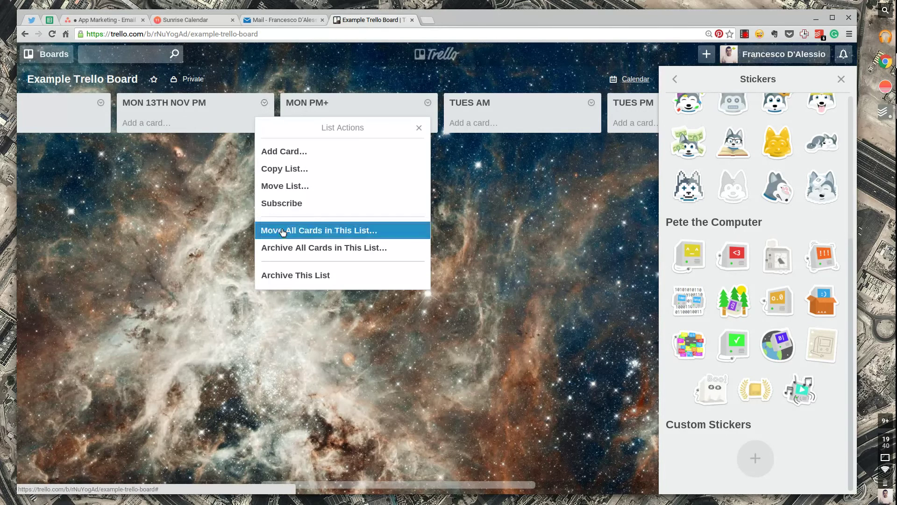
pyautogui.click(288, 275)
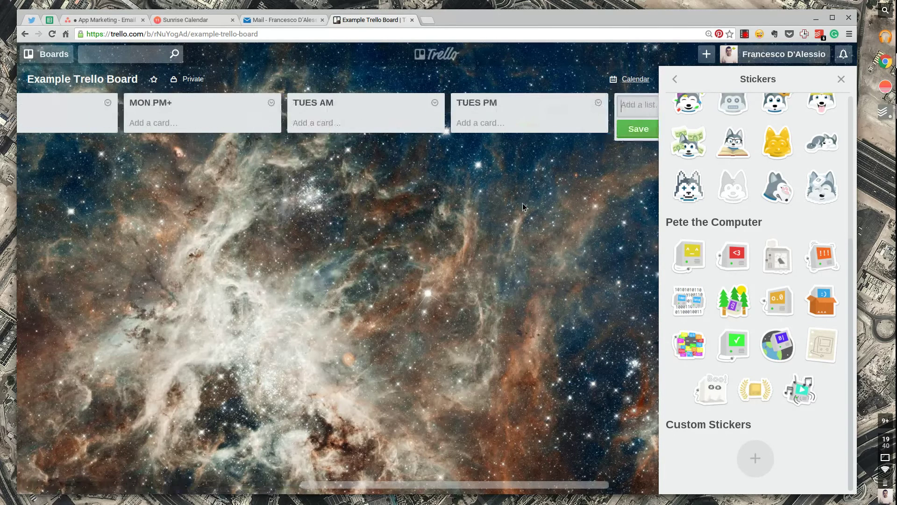
pyautogui.click(462, 202)
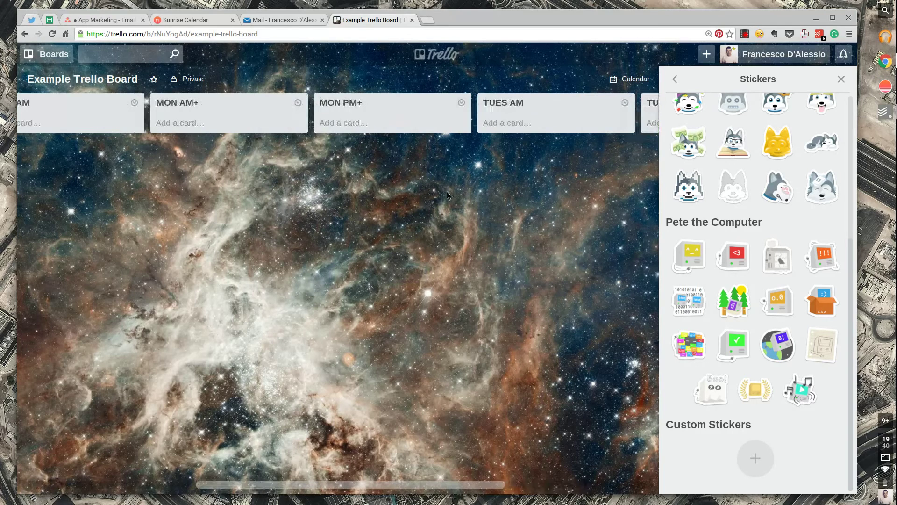
pyautogui.click(675, 78)
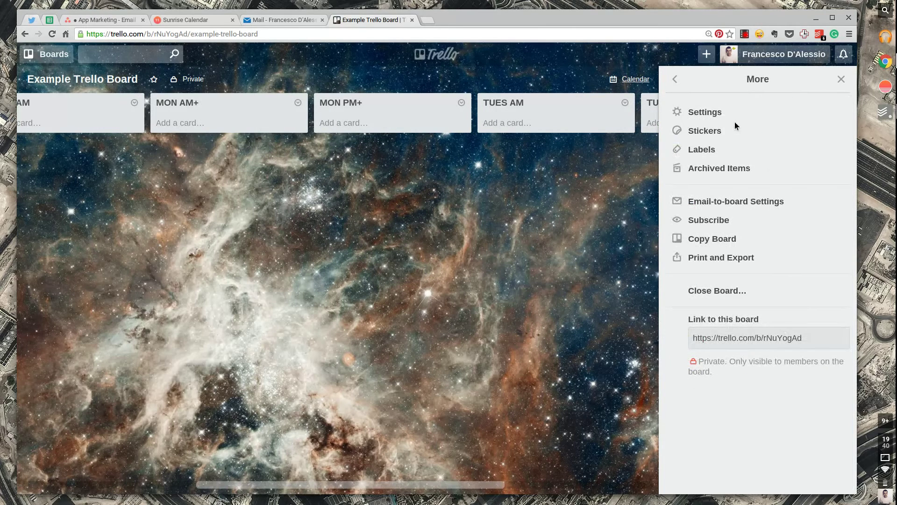
# Return to the main board menu and check the activity feed for the archived MON 13TH NOV PM list
pyautogui.click(676, 81)
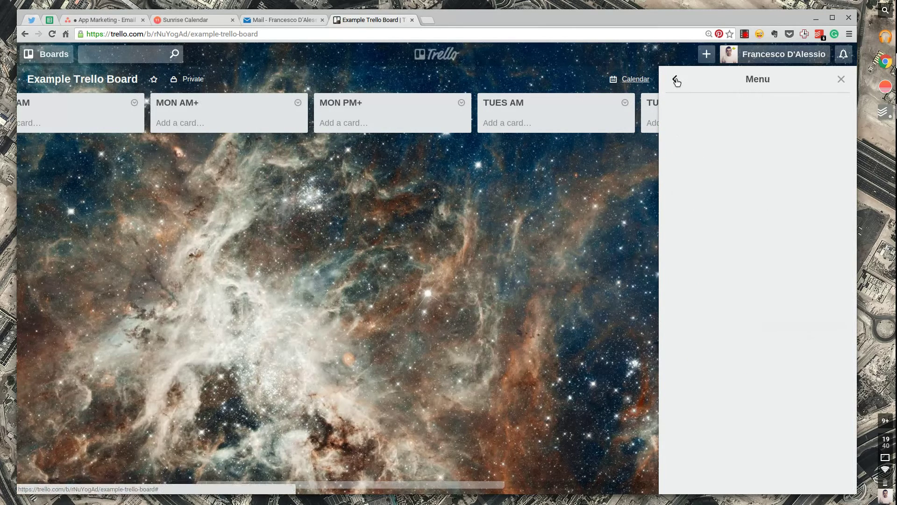
pyautogui.scroll(-1, 742, 322)
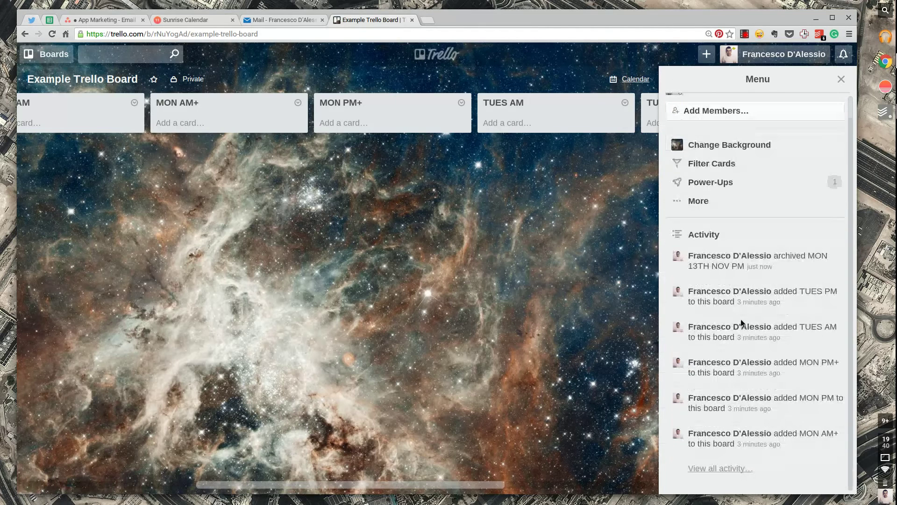
pyautogui.scroll(1, 742, 308)
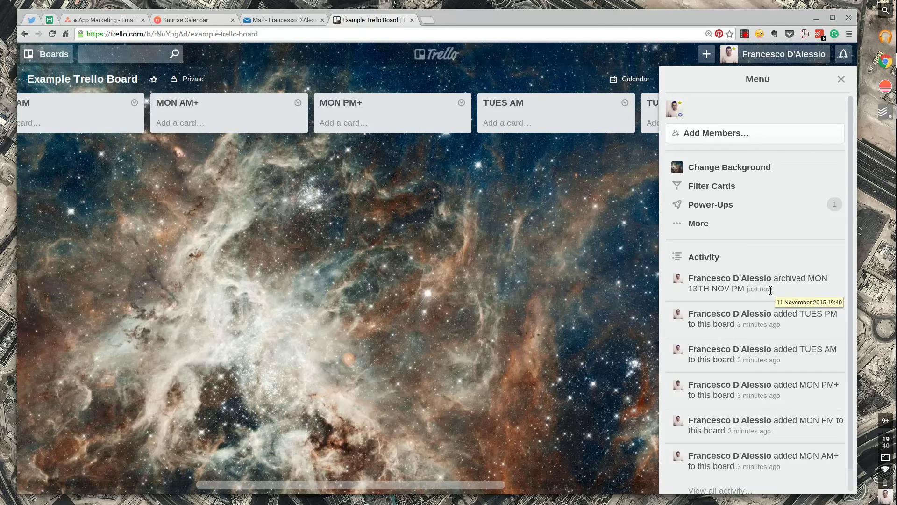
pyautogui.hscroll(-6, 500, 307)
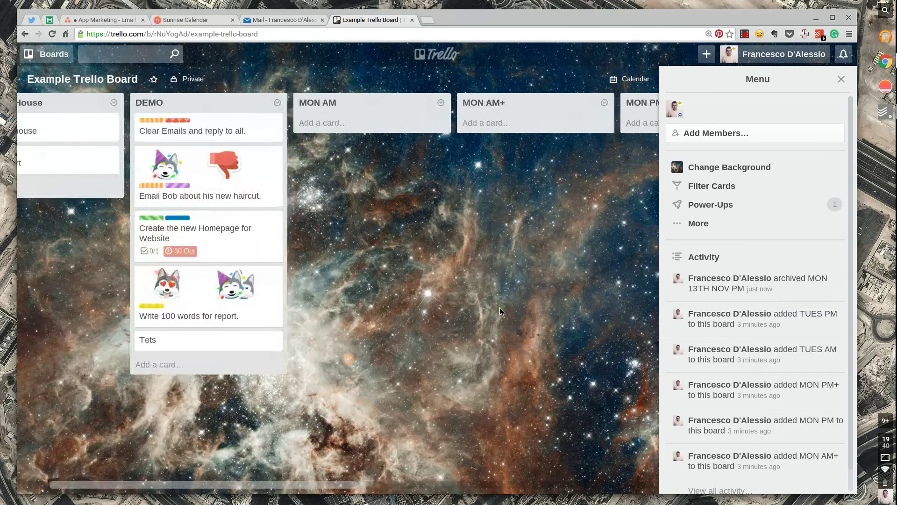
pyautogui.hscroll(-2, 500, 307)
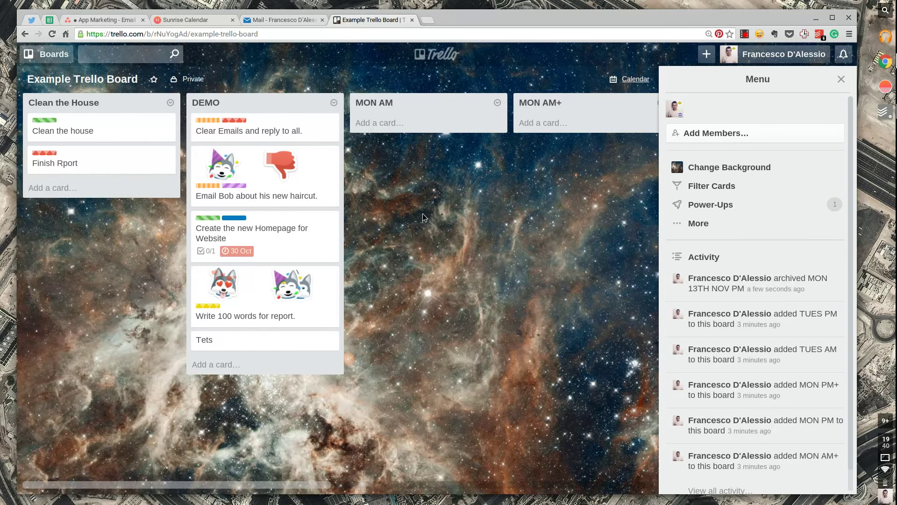
pyautogui.hscroll(10, 198, 262)
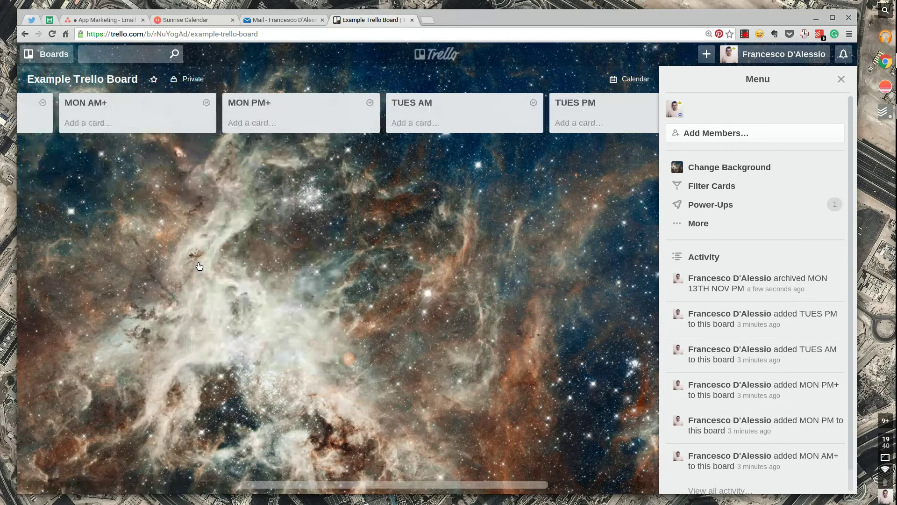
pyautogui.hscroll(-6, 199, 266)
pyautogui.hscroll(-5, 199, 266)
pyautogui.hscroll(10, 199, 266)
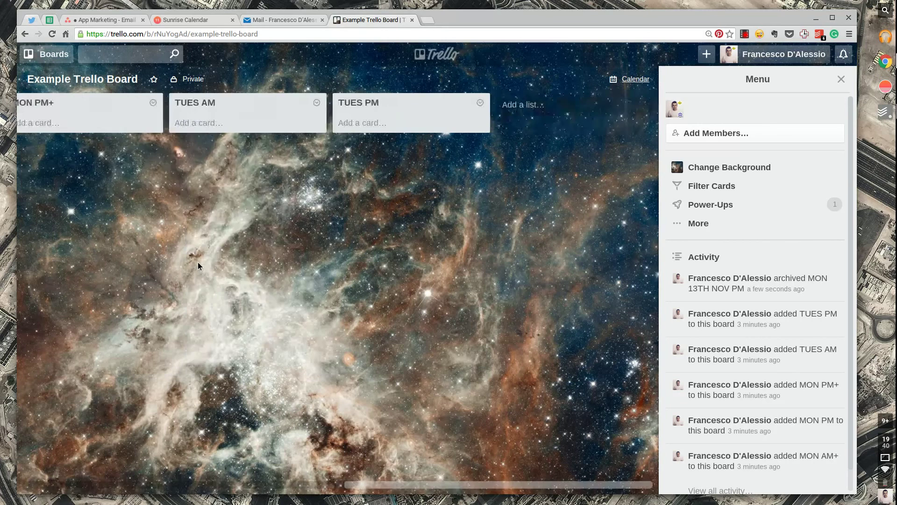
pyautogui.hscroll(-10, 199, 266)
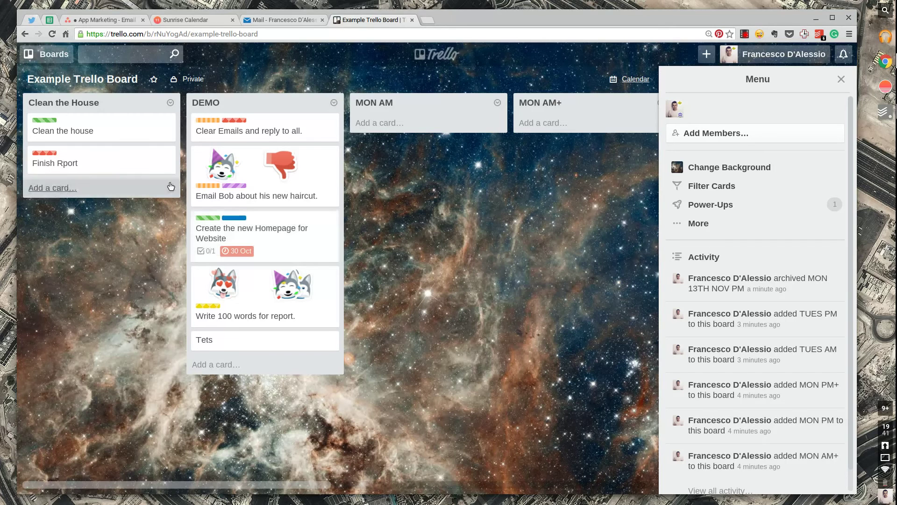
# Archive the haircut email card from the DEMO list using quick edit
pyautogui.click(328, 155)
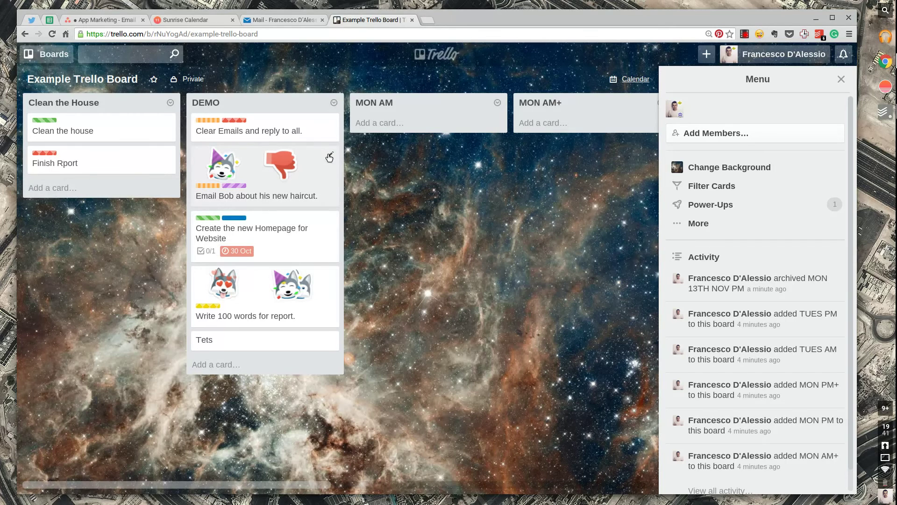
pyautogui.click(362, 253)
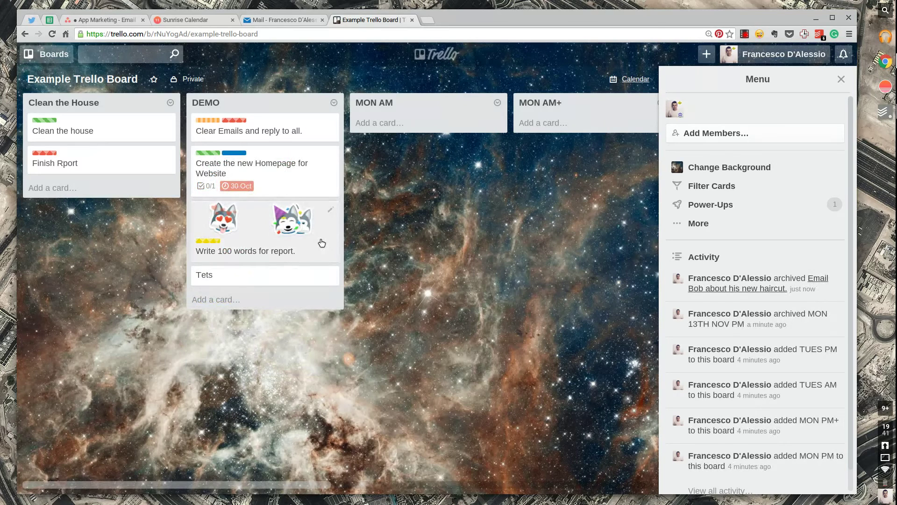
pyautogui.hscroll(3, 261, 234)
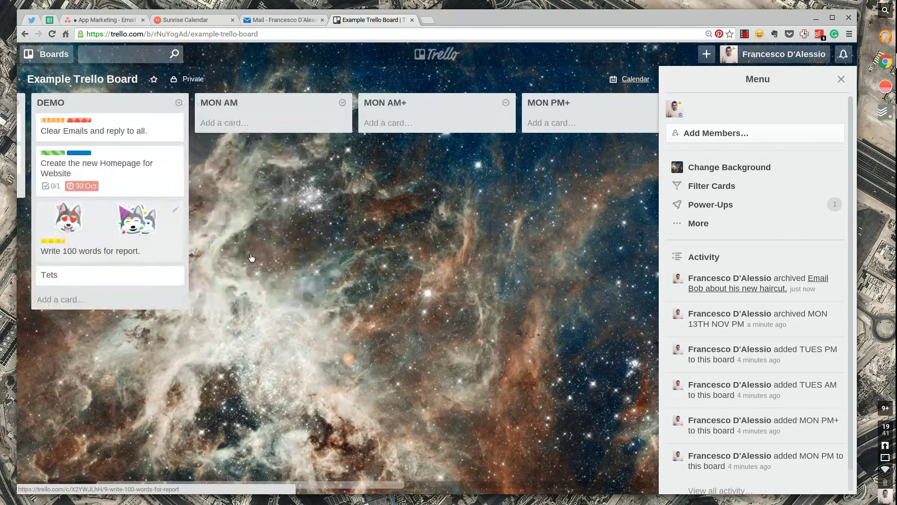
pyautogui.hscroll(-3, 253, 252)
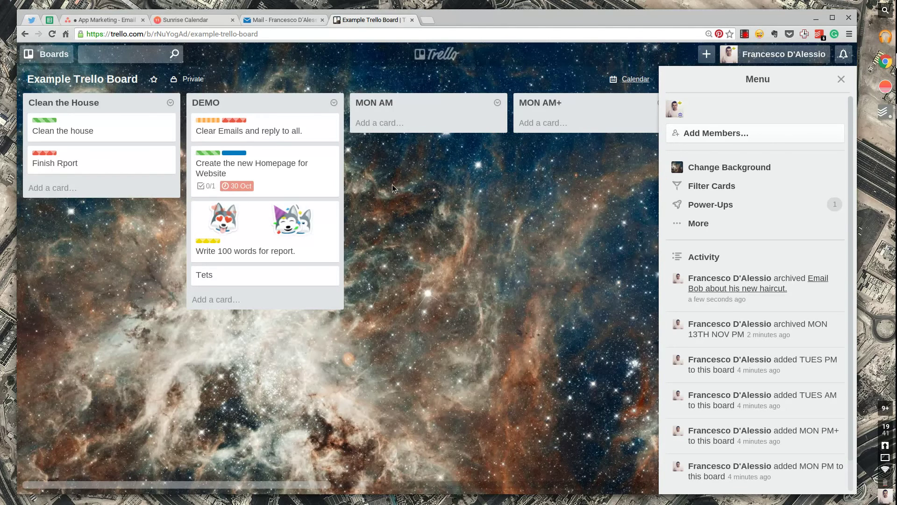
pyautogui.hscroll(6, 392, 184)
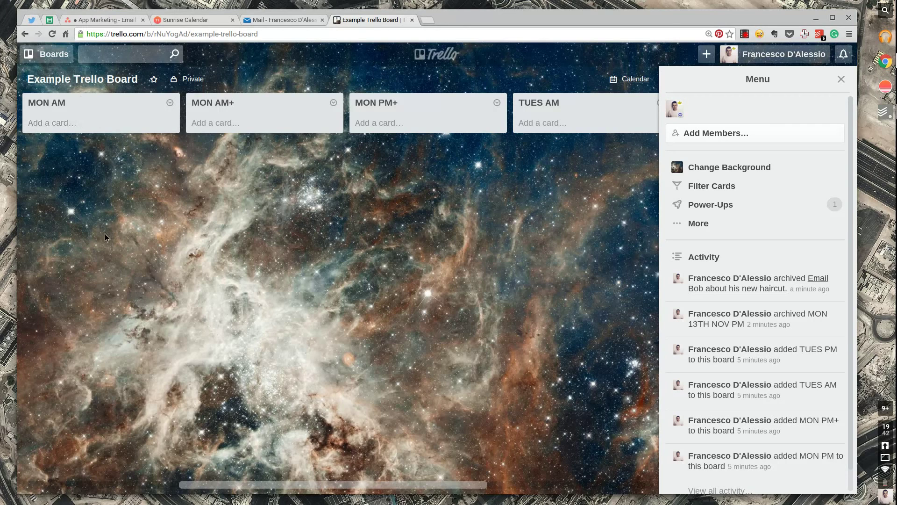
pyautogui.hscroll(2, 104, 234)
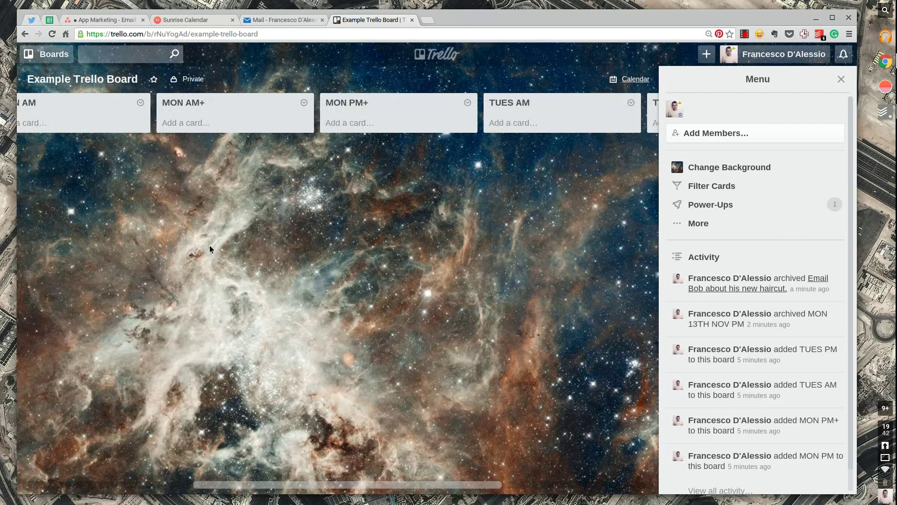